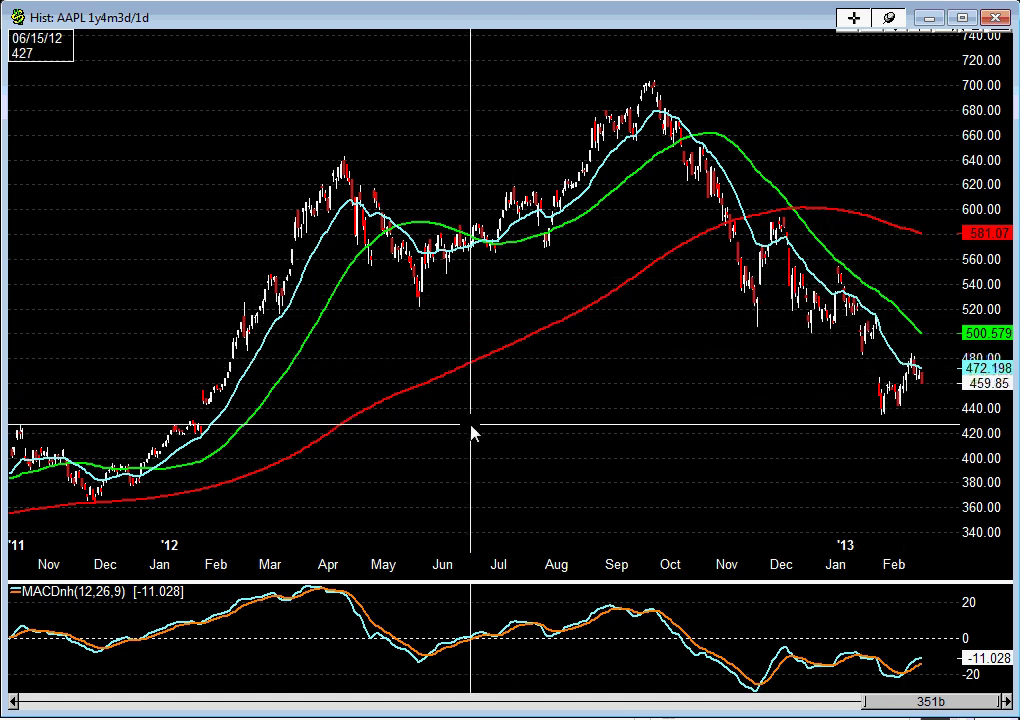
Step: Switch AAPL to weekly bars and hide the moving-average indicators
key(w)
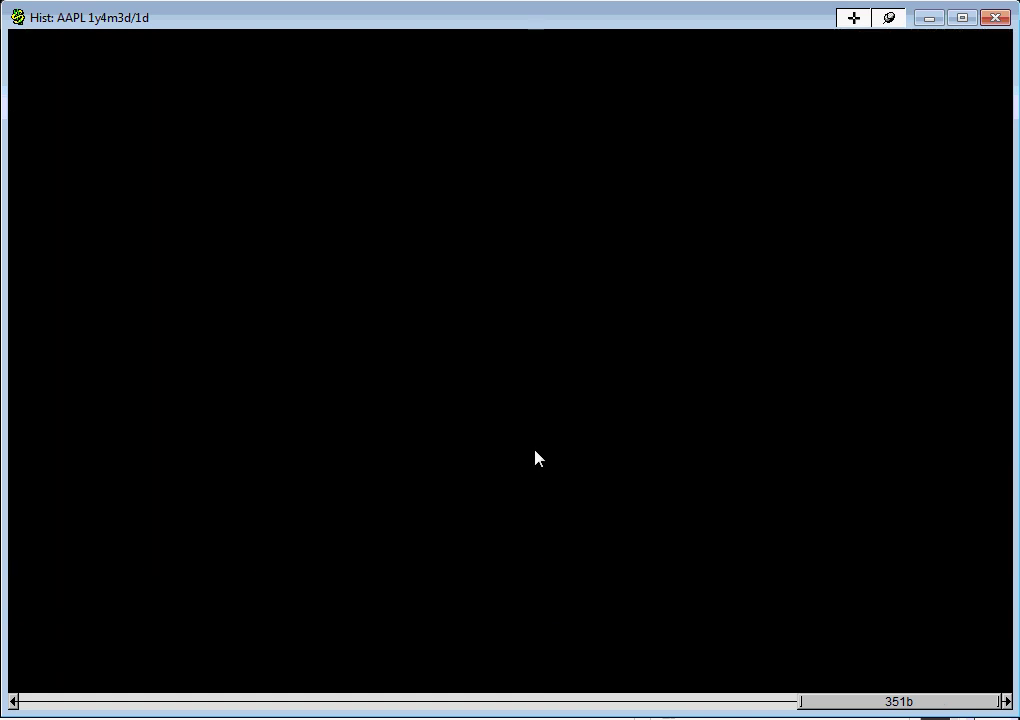
right_click(441, 184)
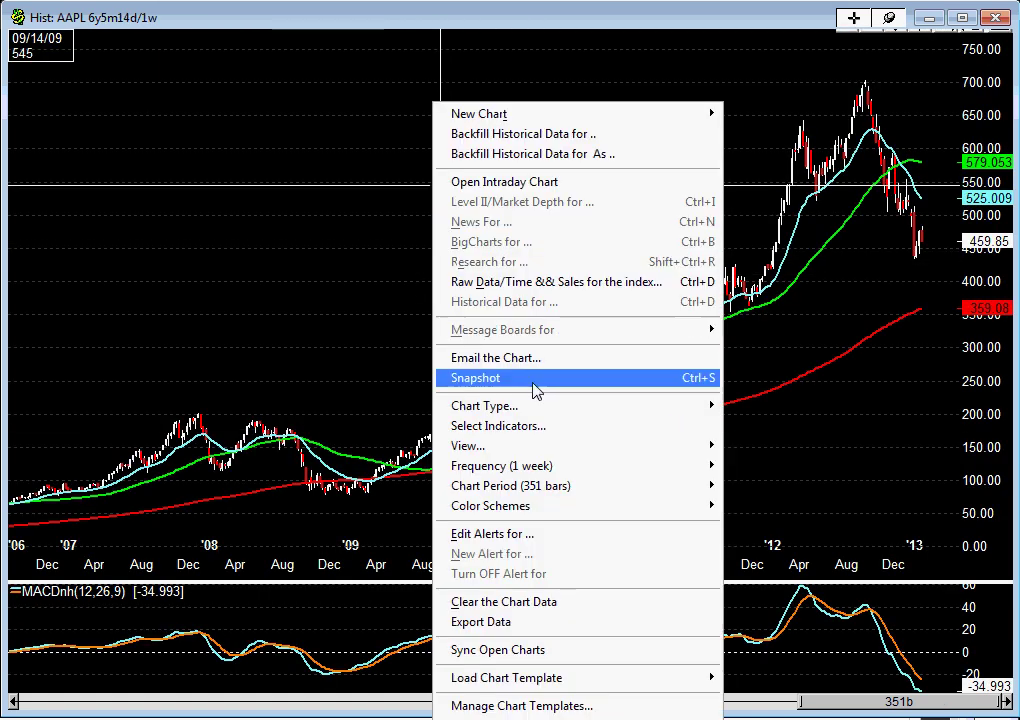
mouse_move(530, 450)
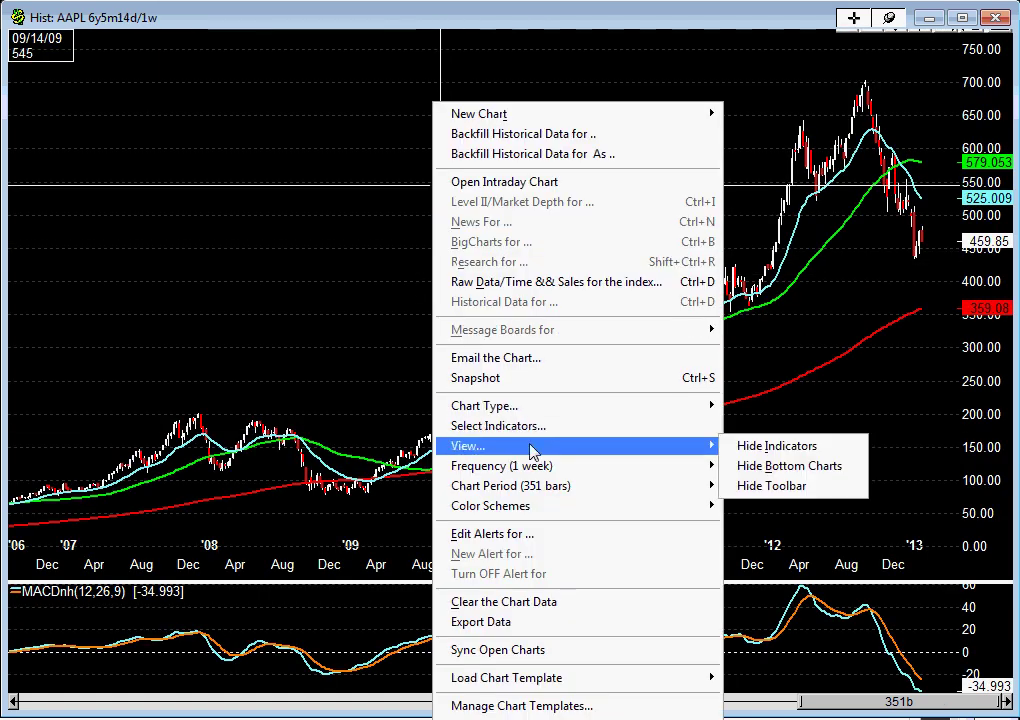
click(765, 446)
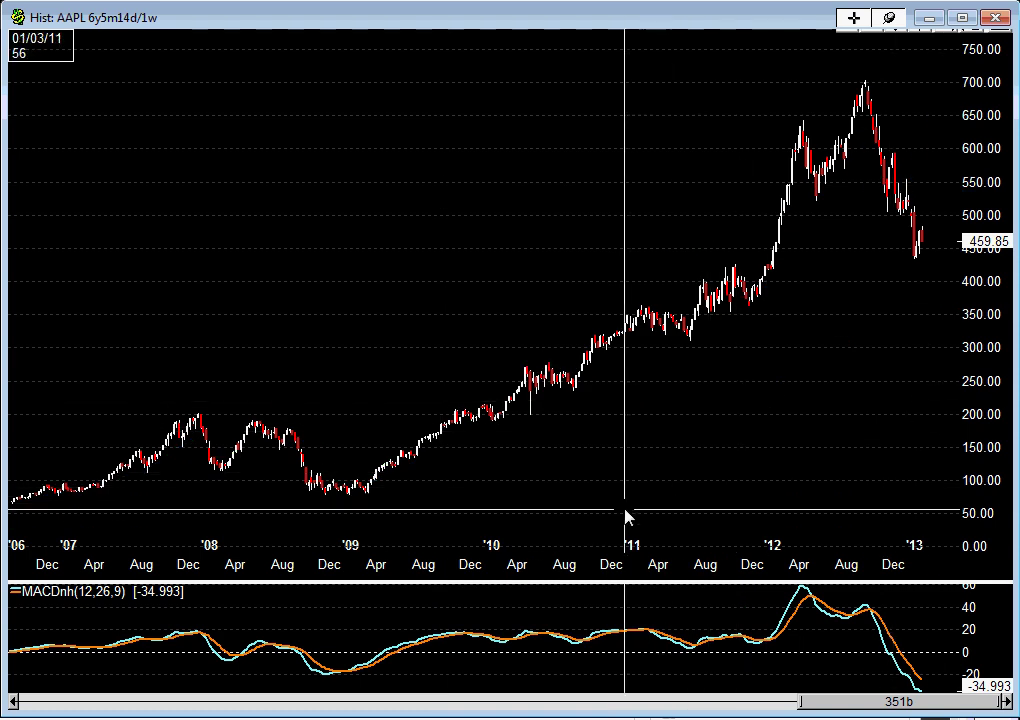
Step: Draw a rising trendline from the Feb '09 low and a horizontal line at 520
scroll(601, 482, up, 3)
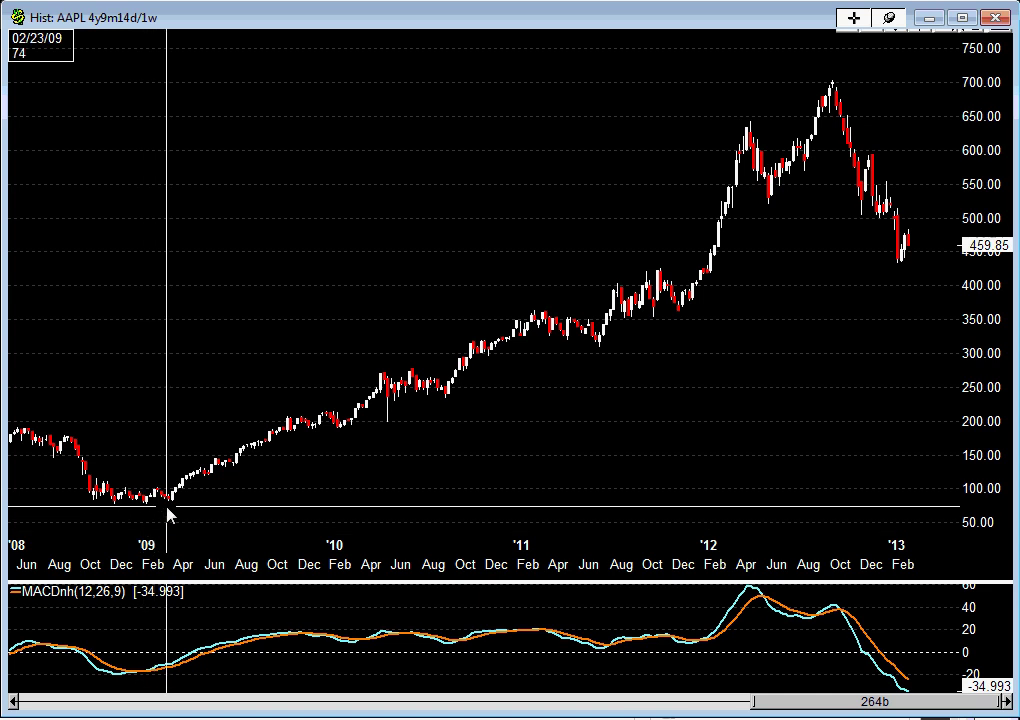
drag(169, 500, 940, 228)
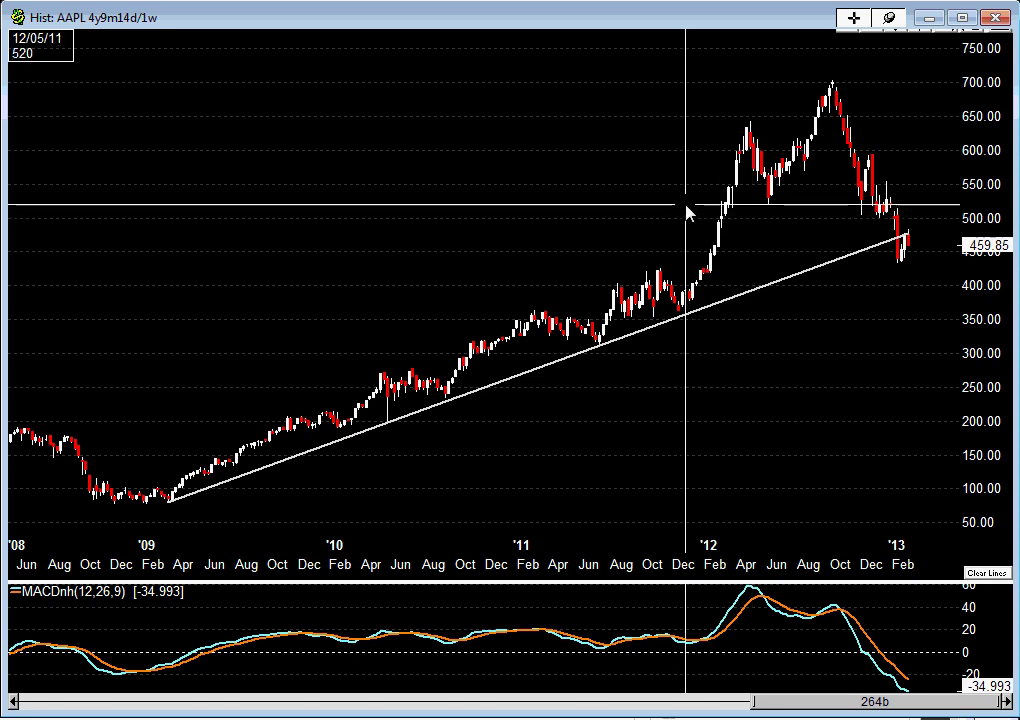
drag(686, 205, 848, 205)
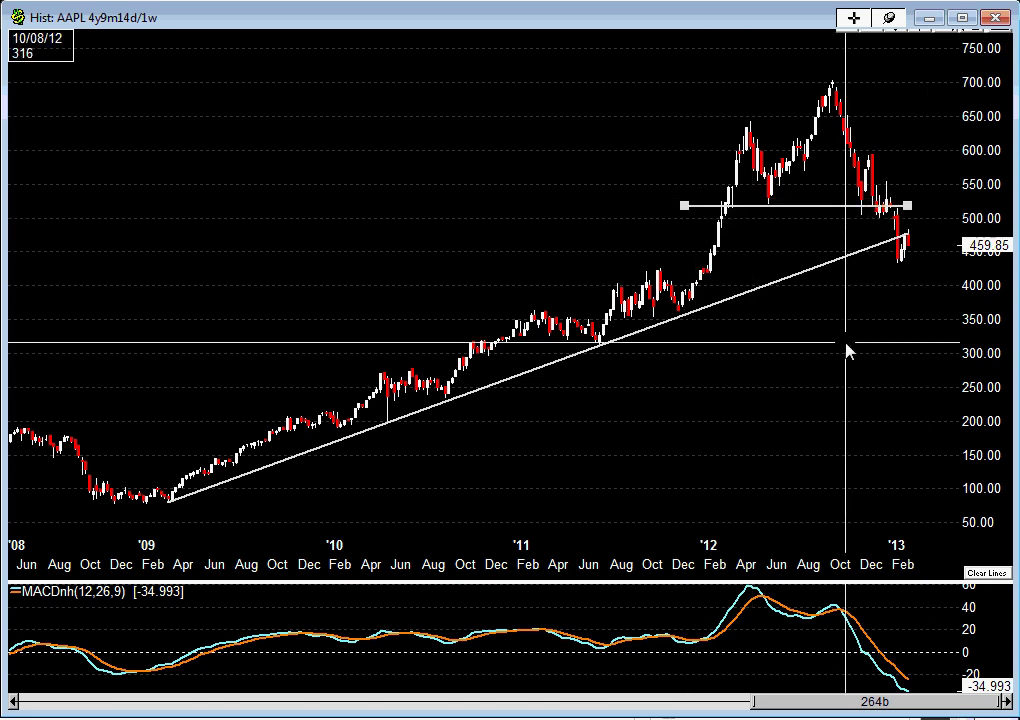
scroll(769, 352, up, 2)
scroll(769, 352, up, 3)
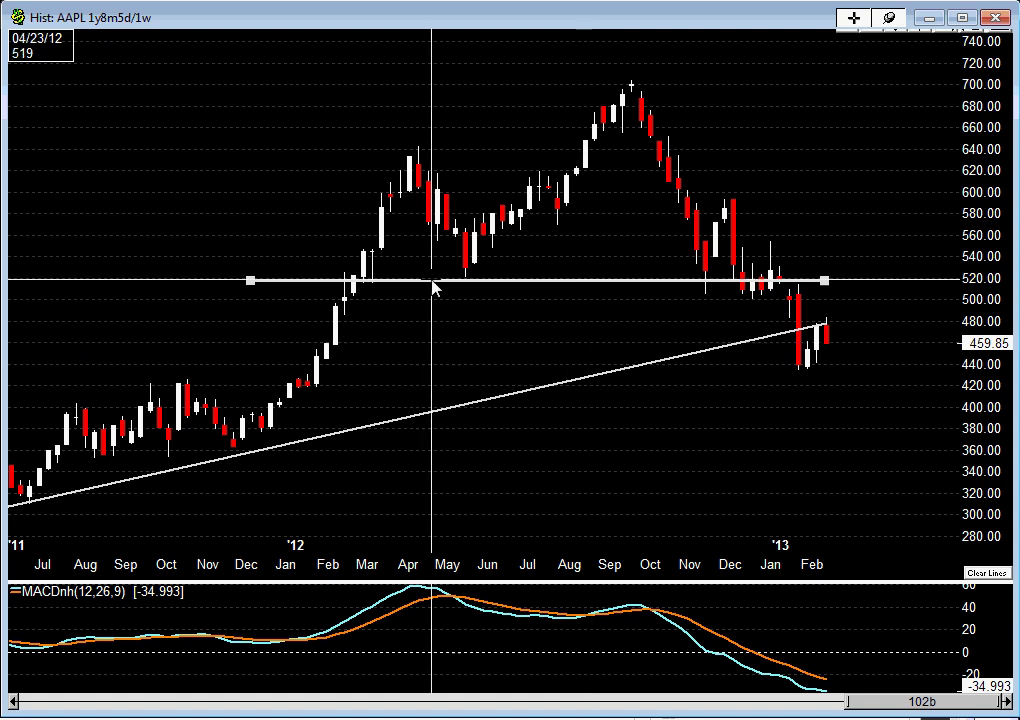
click(995, 266)
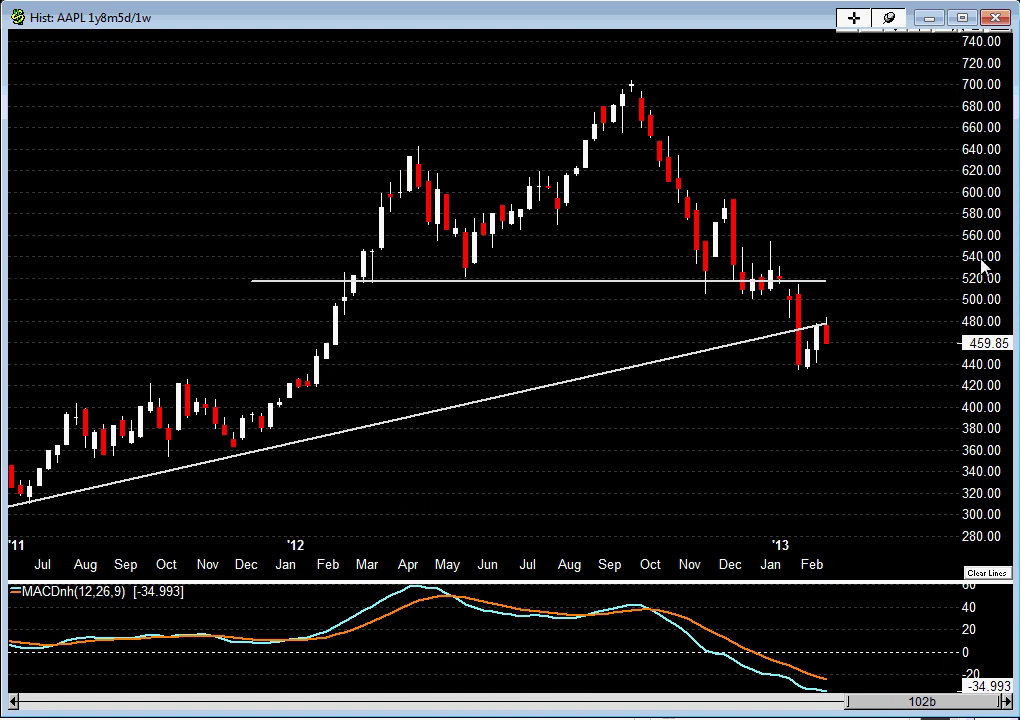
Step: Sketch freehand curves over the April, September and December peaks
mouse_move(365, 187)
mouse_down()
mouse_move(437, 157)
mouse_move(473, 196)
mouse_up()
mouse_move(549, 128)
mouse_down()
mouse_move(603, 78)
mouse_move(654, 142)
mouse_up()
drag(688, 216, 748, 156)
drag(748, 156, 770, 248)
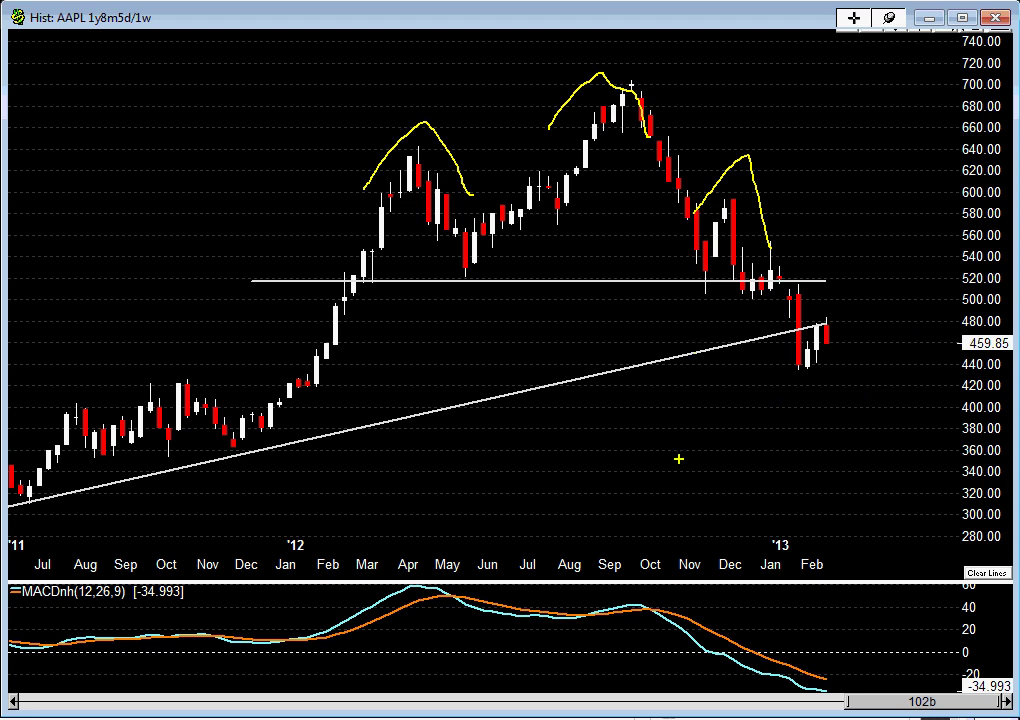
Step: Discard the sketches, zoom out, and clear all drawn lines from the chart
key(Escape)
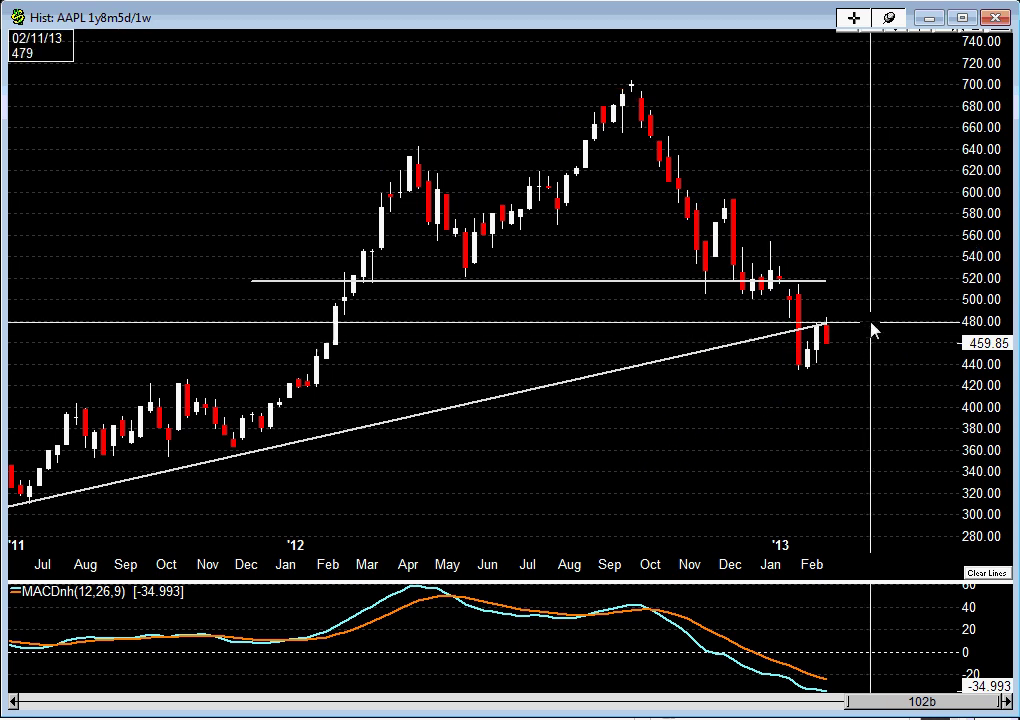
scroll(918, 333, down, 3)
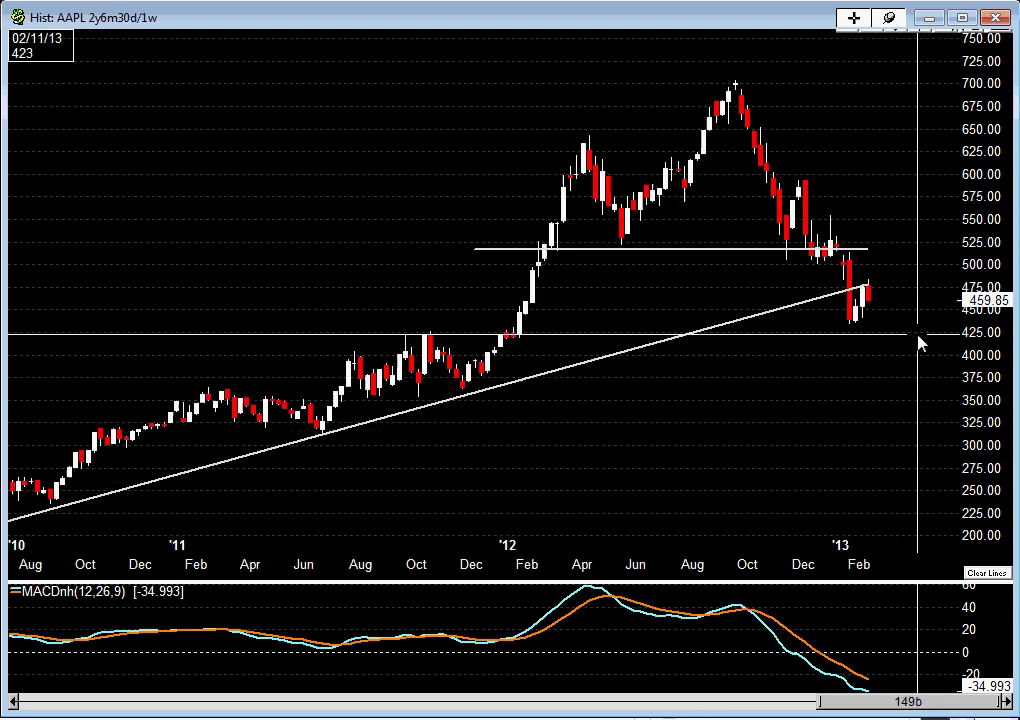
click(986, 572)
Step: Change the chart type to Line Chart and zoom in
right_click(427, 212)
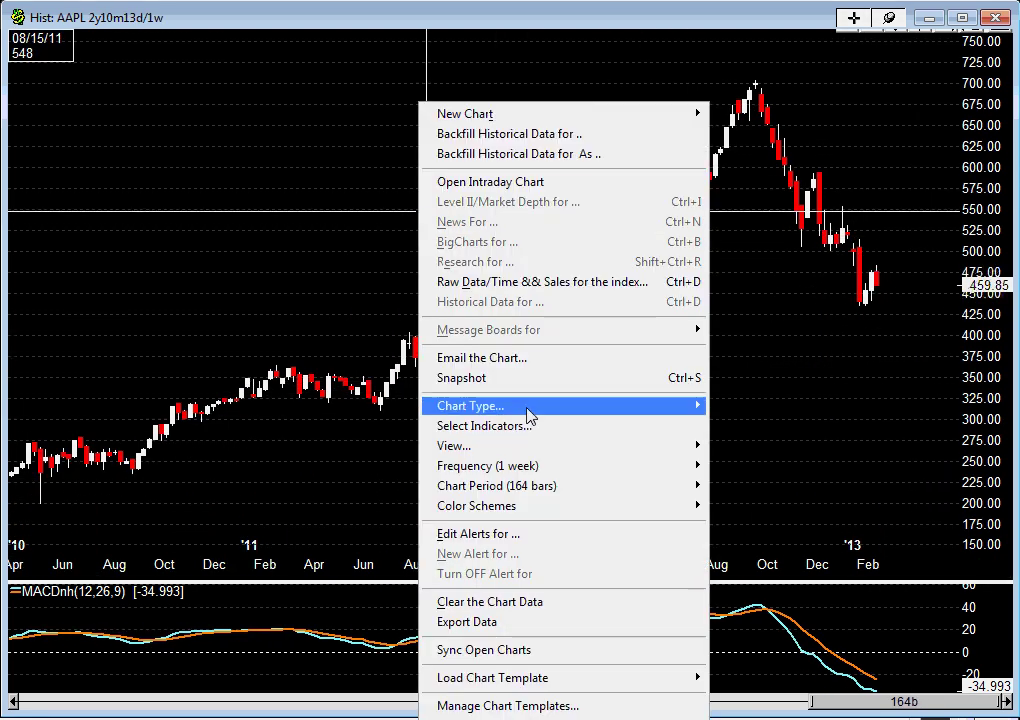
mouse_move(524, 406)
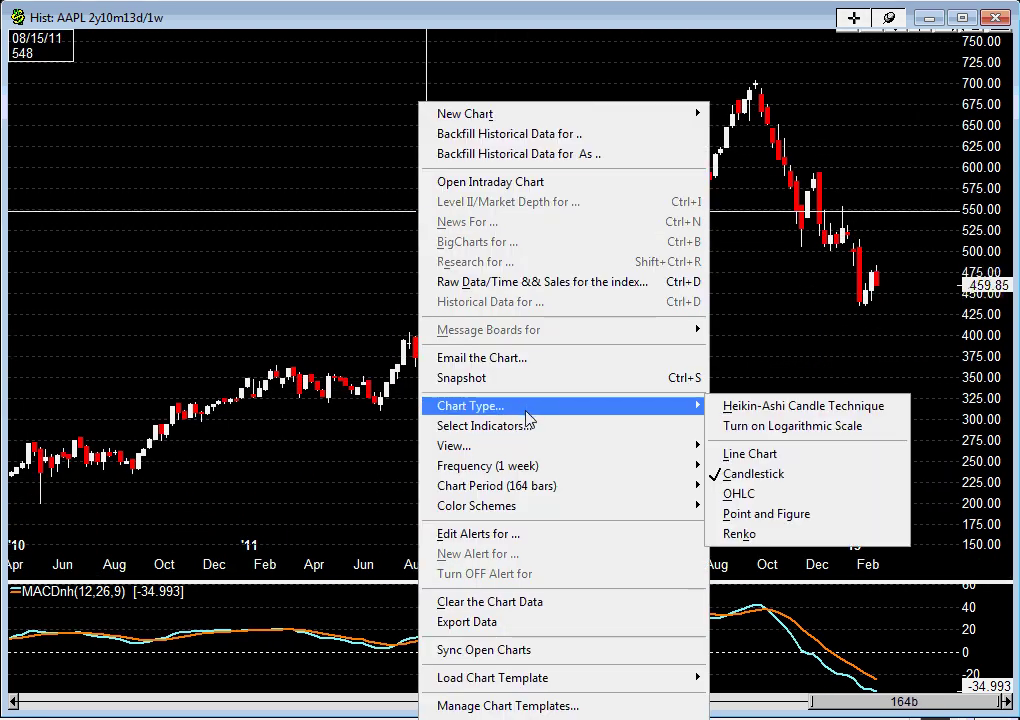
click(778, 455)
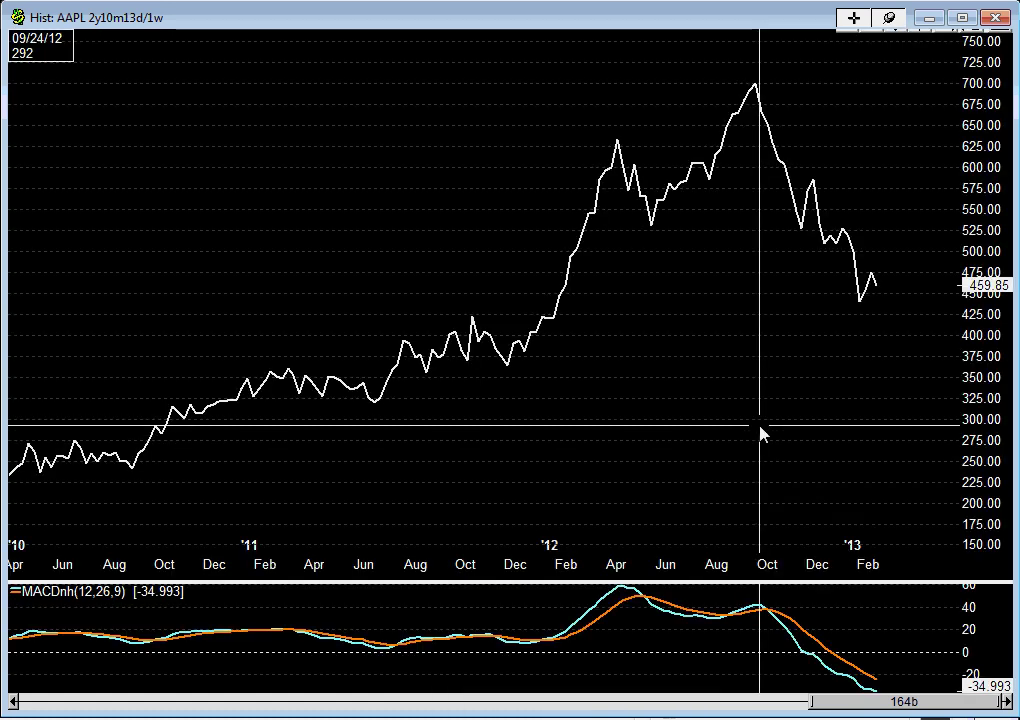
scroll(641, 401, up, 3)
scroll(641, 401, up, 2)
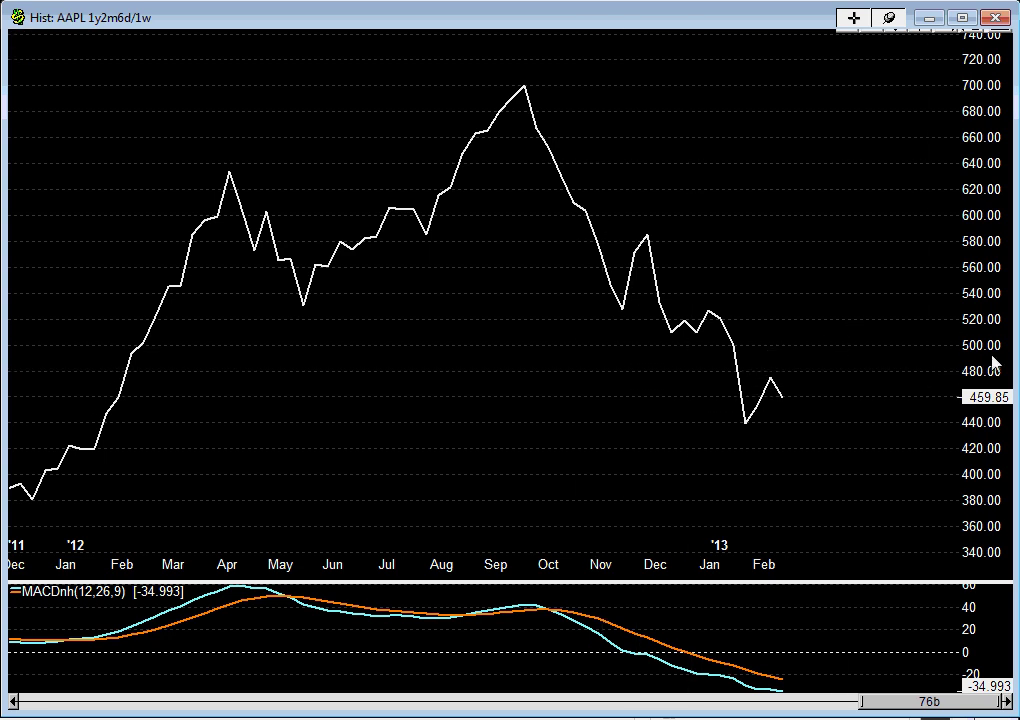
Step: Mark level lines at the September peak, November low, December peak and low, and February low and peak
drag(512, 86, 586, 94)
drag(632, 312, 653, 311)
drag(633, 234, 672, 234)
mouse_move(662, 333)
mouse_down()
mouse_move(714, 333)
mouse_move(734, 308)
mouse_up()
drag(739, 424, 767, 424)
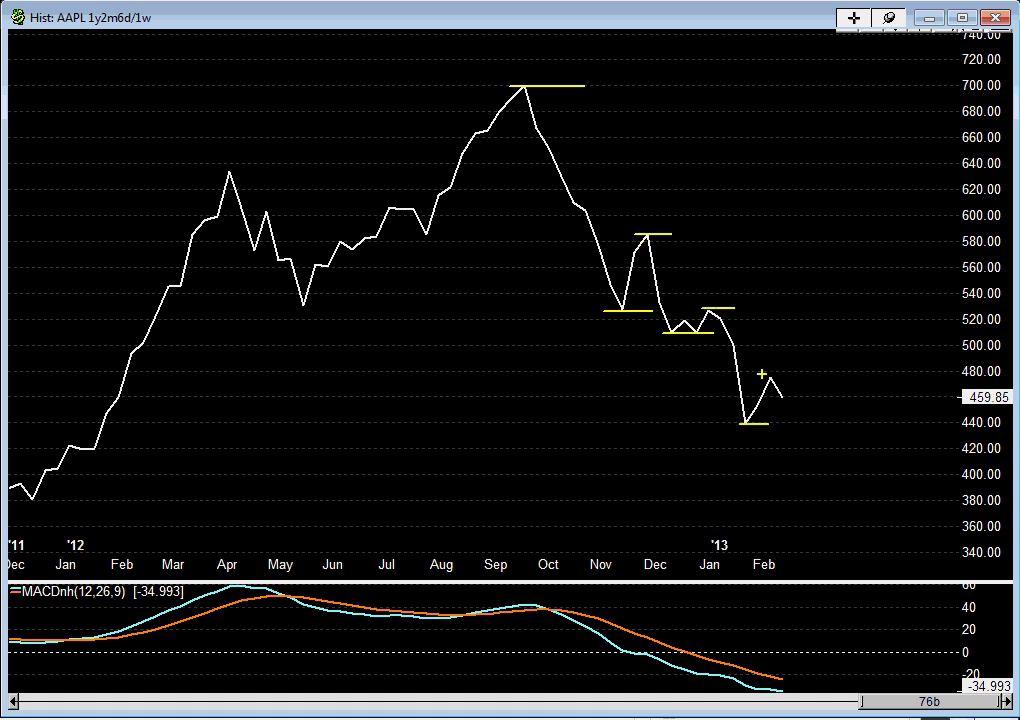
drag(786, 374, 786, 376)
Step: Sketch a projected upward path and a 459.85 marker, then undo and clear the yellow marks
drag(828, 369, 855, 328)
click(775, 398)
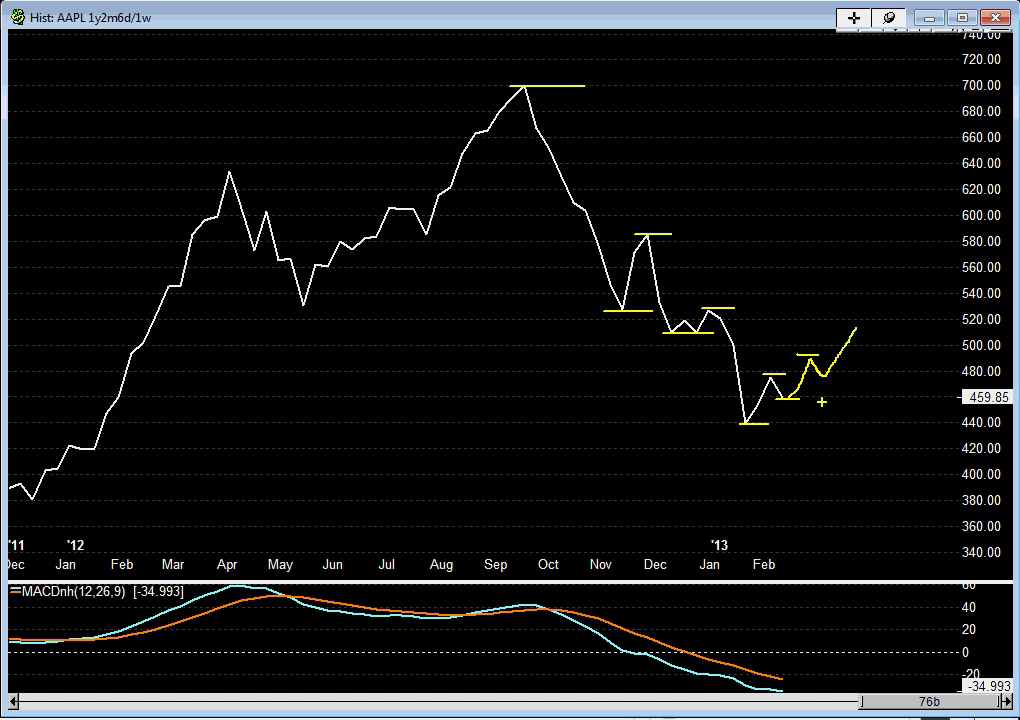
key(ctrl+z)
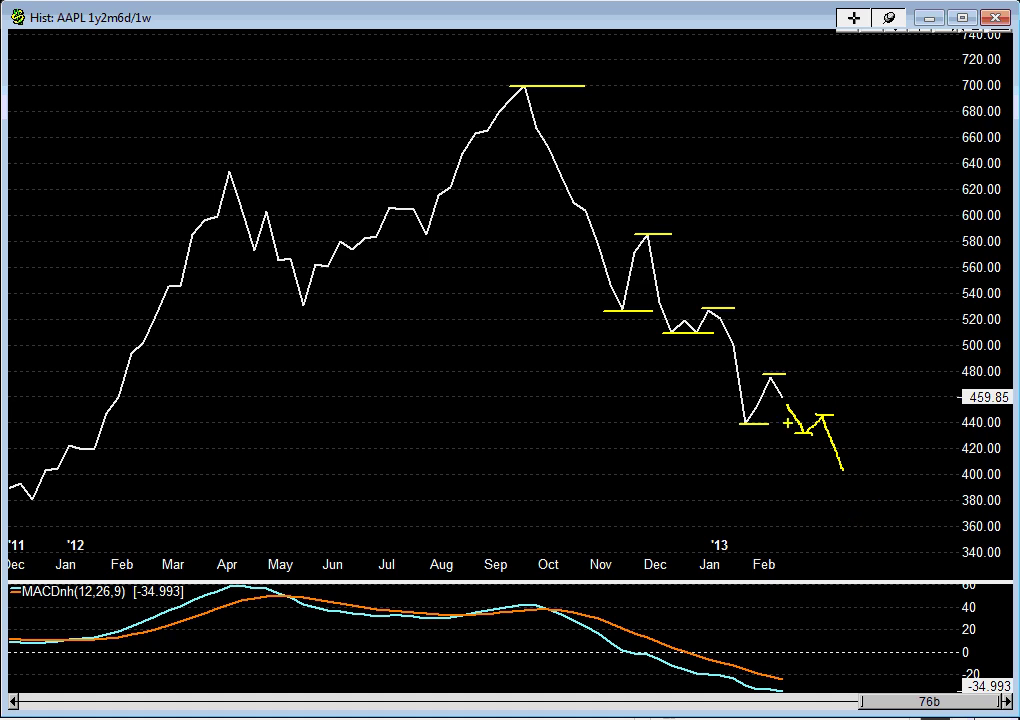
key(Escape)
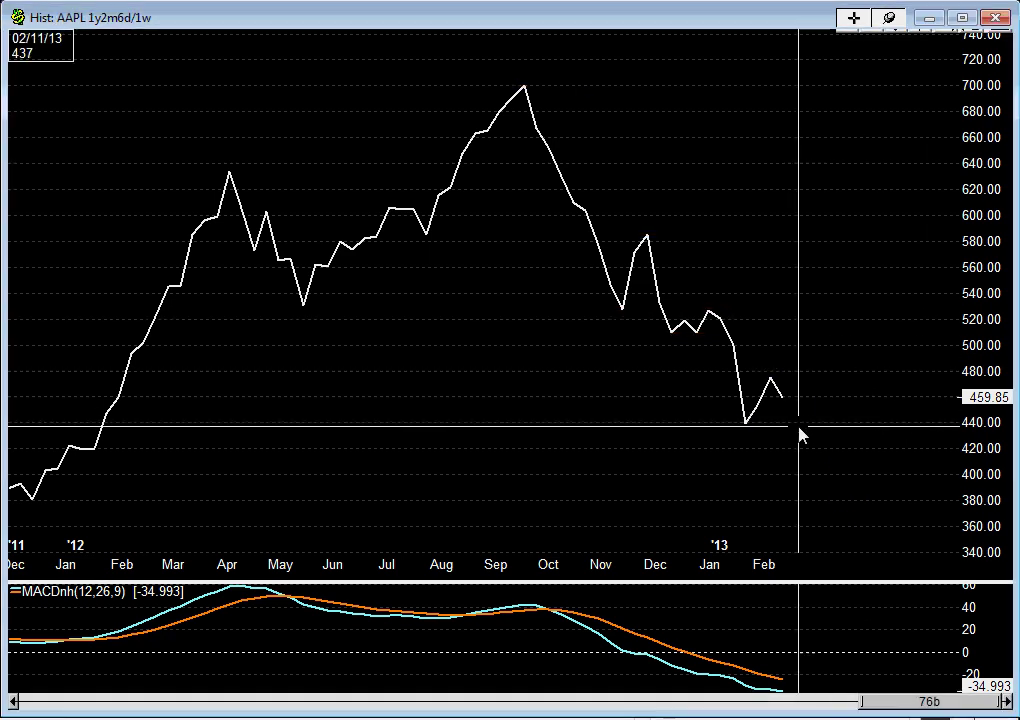
Step: Show three months of daily AAPL bars as candlesticks
key(d)
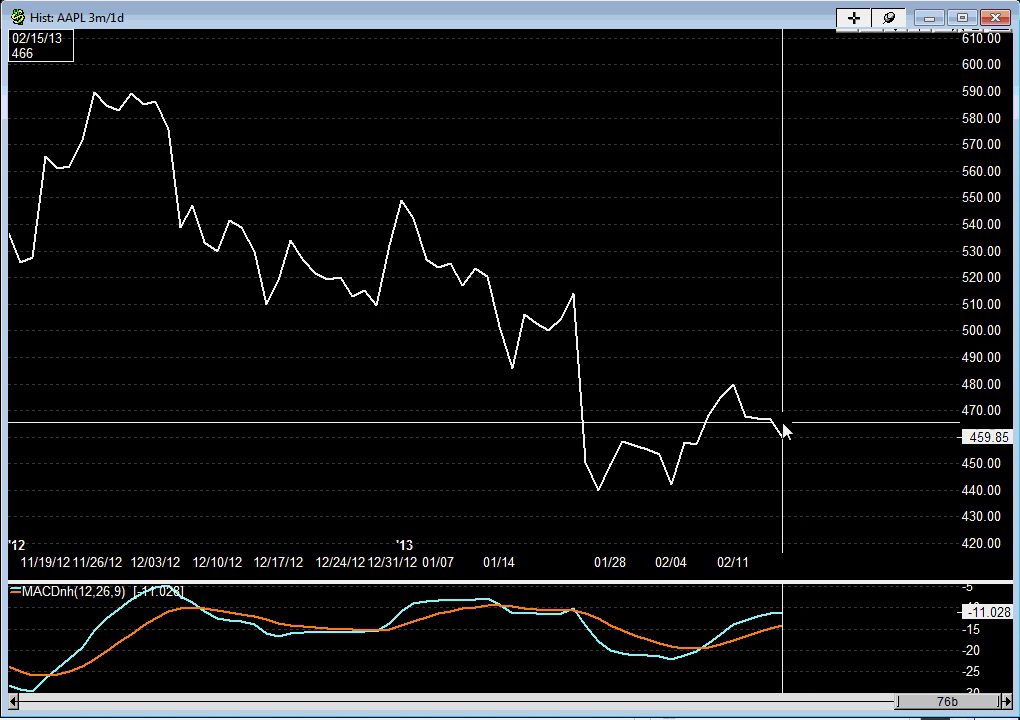
right_click(643, 121)
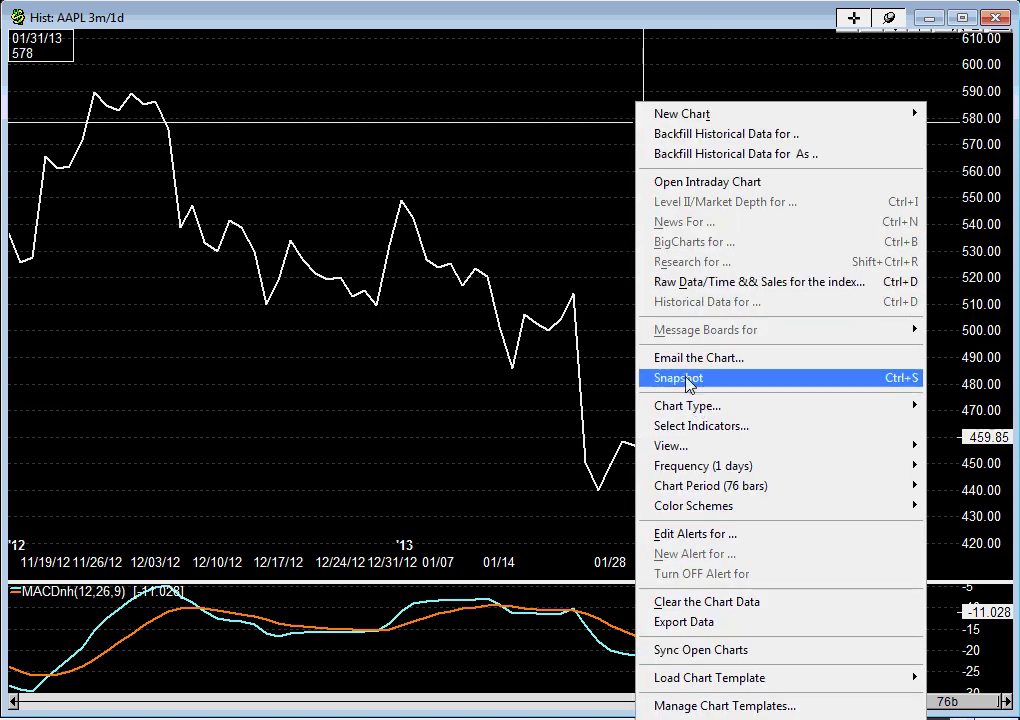
mouse_move(688, 406)
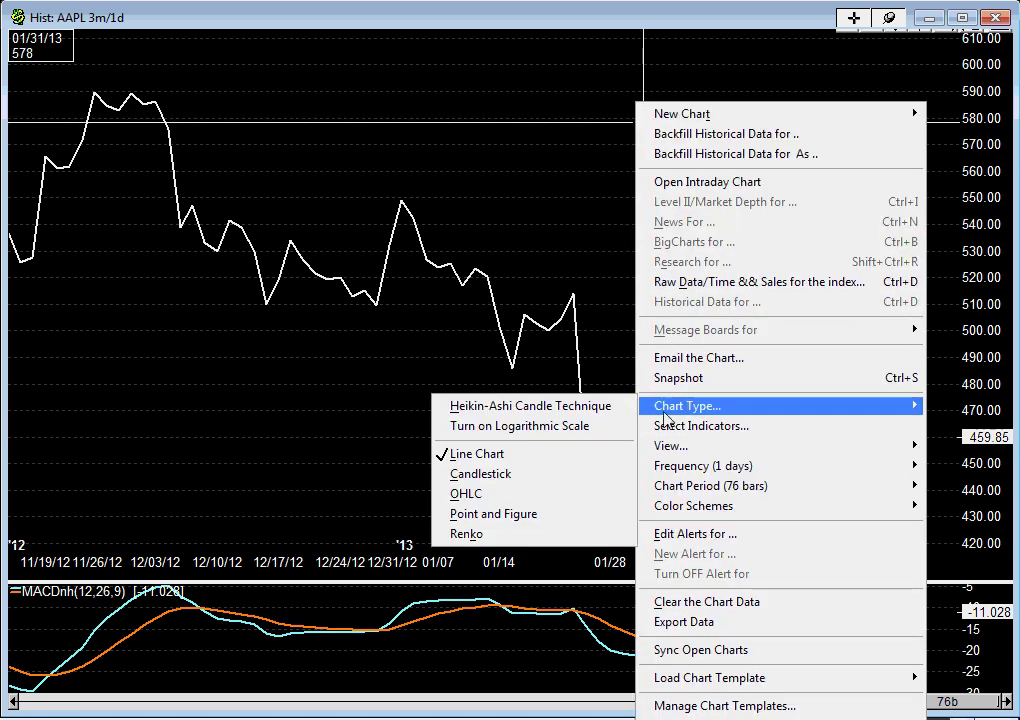
click(581, 476)
Step: Sketch support lines at 435, 463, 484 and 460 plus a rising stroke, then clear them
scroll(812, 458, down, 2)
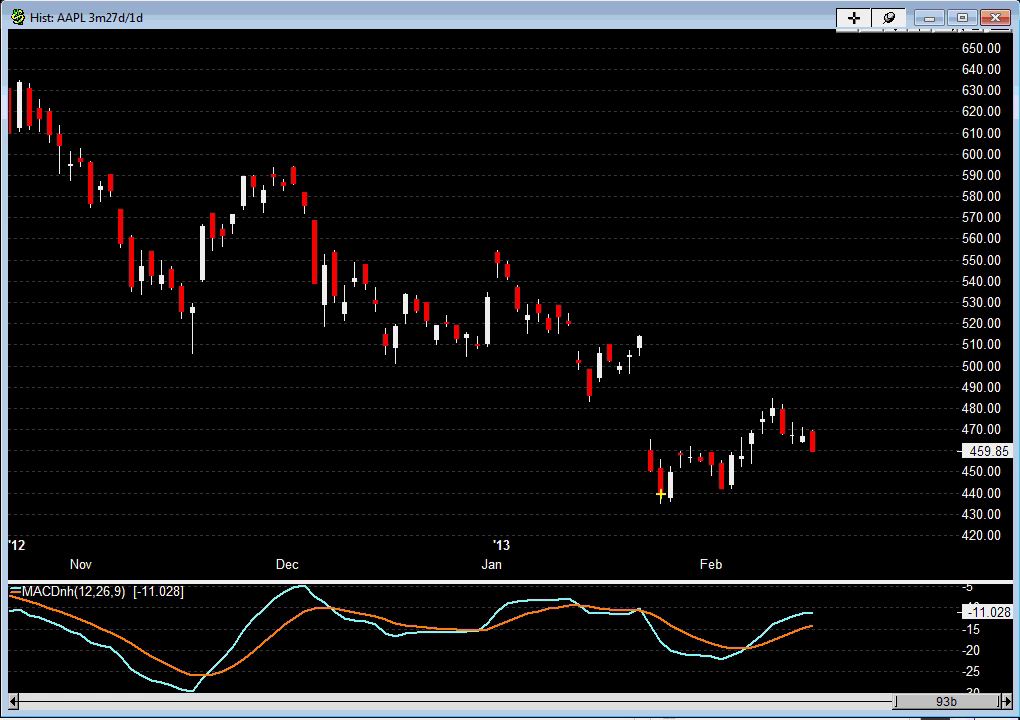
drag(647, 504, 686, 504)
drag(686, 444, 750, 486)
drag(798, 399, 798, 399)
drag(799, 449, 841, 449)
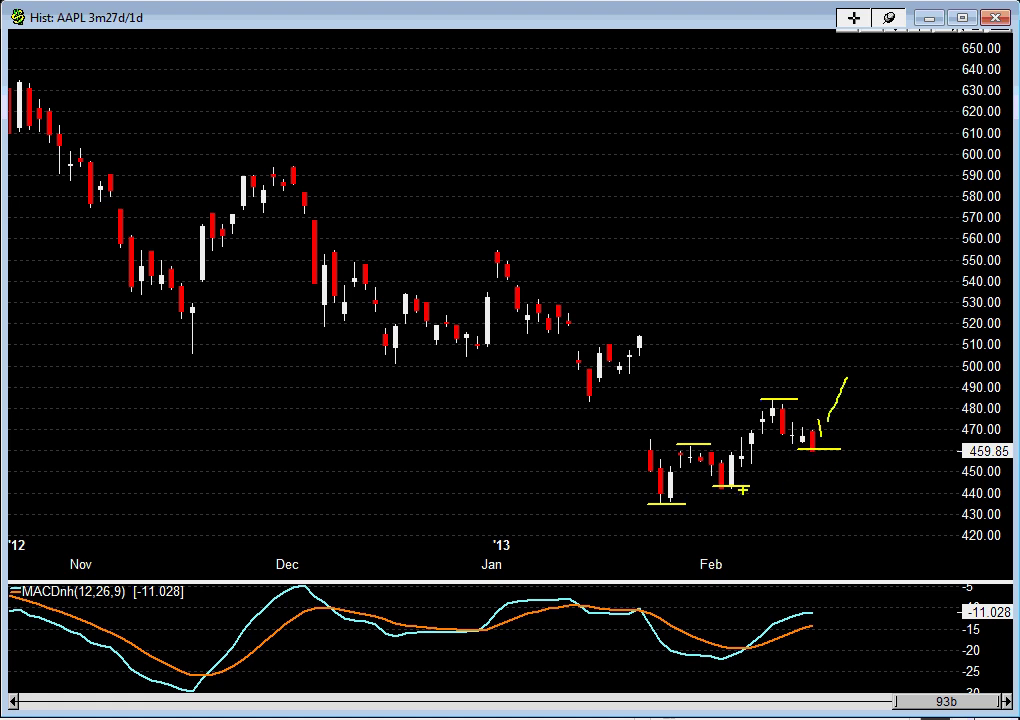
mouse_move(663, 499)
mouse_down()
mouse_move(691, 445)
mouse_move(780, 405)
mouse_move(808, 442)
mouse_move(858, 390)
mouse_up()
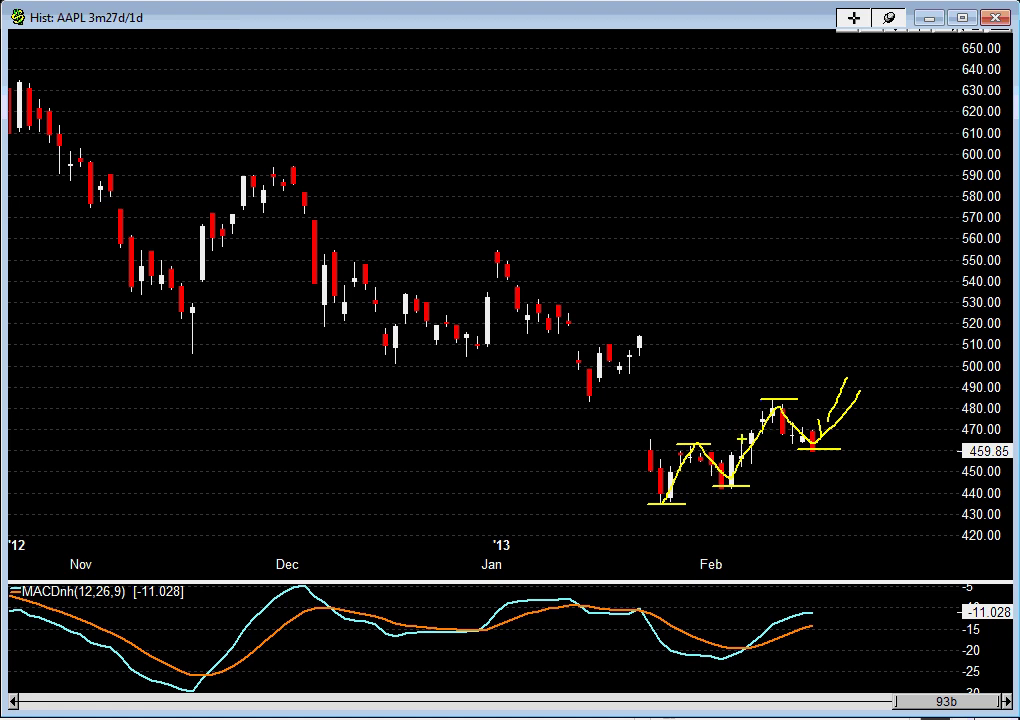
key(Escape)
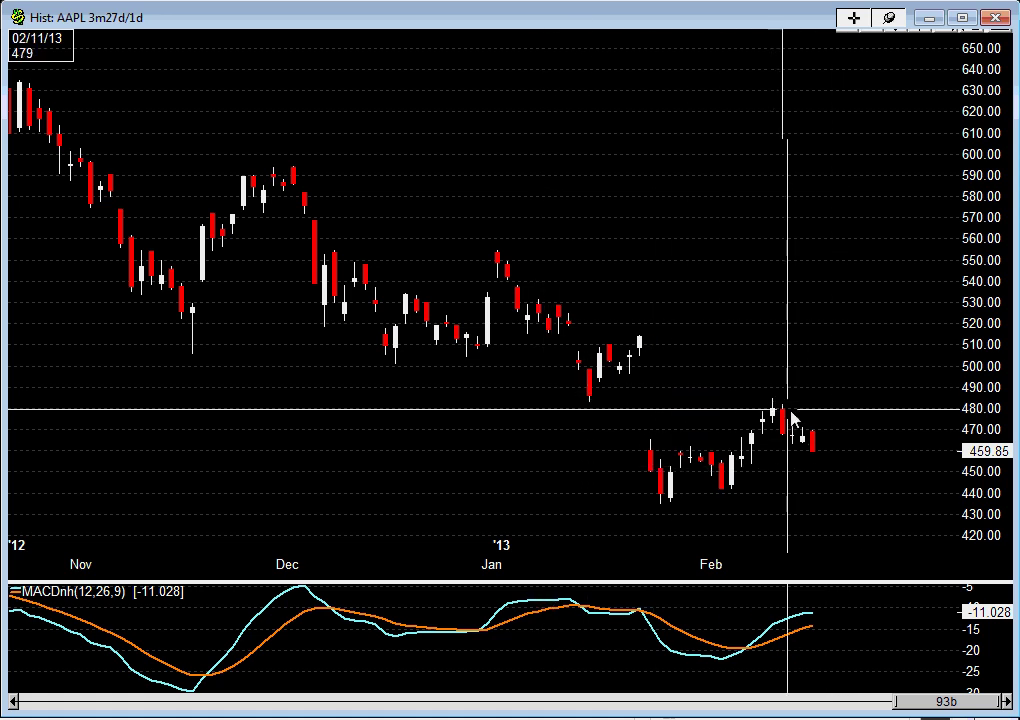
Step: Zoom into the early-2012 gap and draw short support lines near 425 and 443
scroll(893, 427, down, 10)
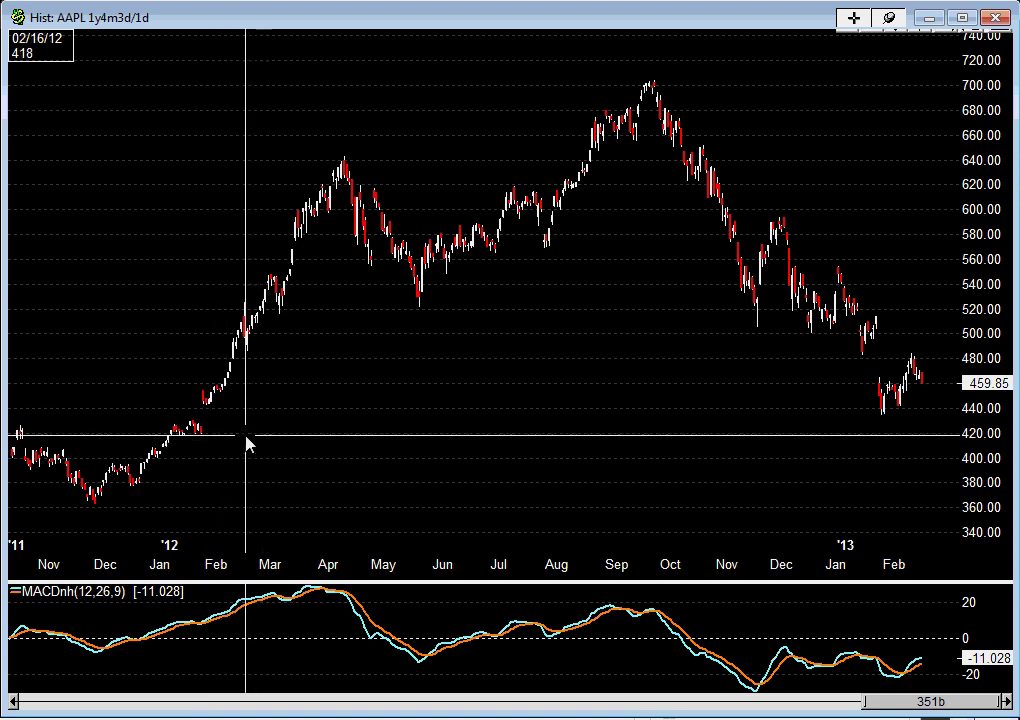
mouse_move(250, 444)
mouse_down()
mouse_move(152, 398)
mouse_move(72, 428)
mouse_up()
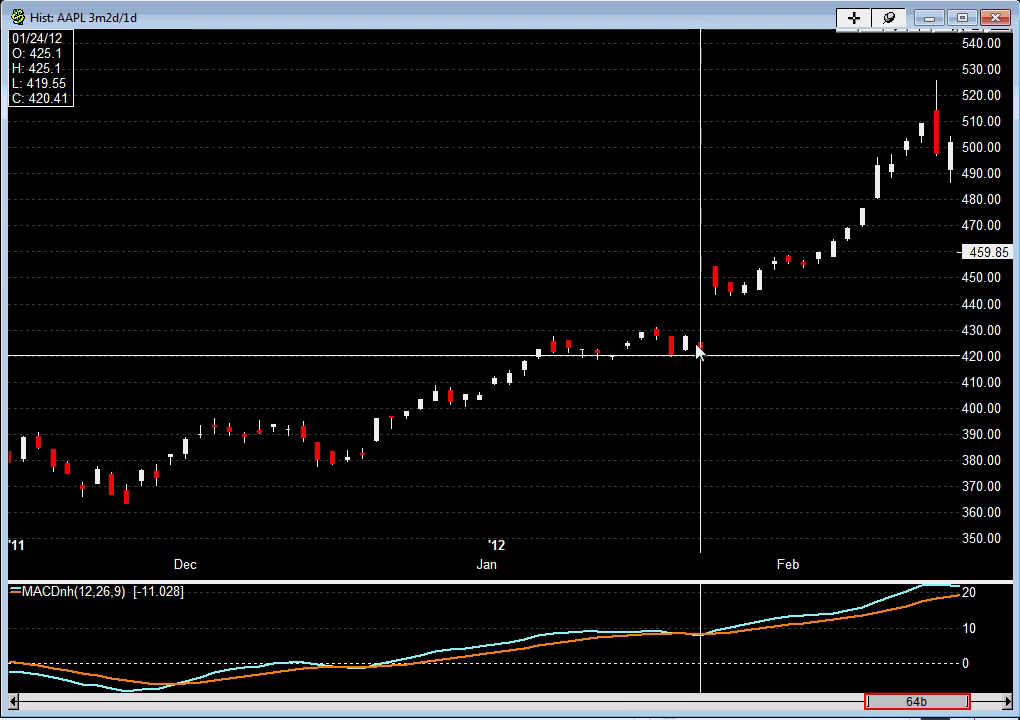
drag(698, 345, 766, 343)
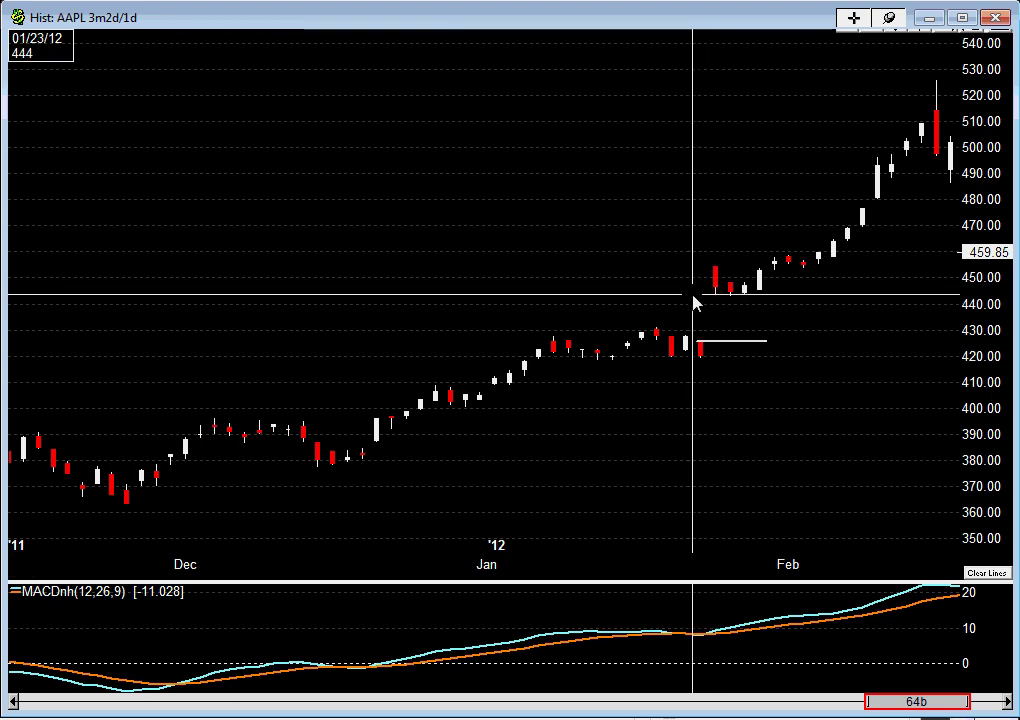
drag(738, 297, 779, 297)
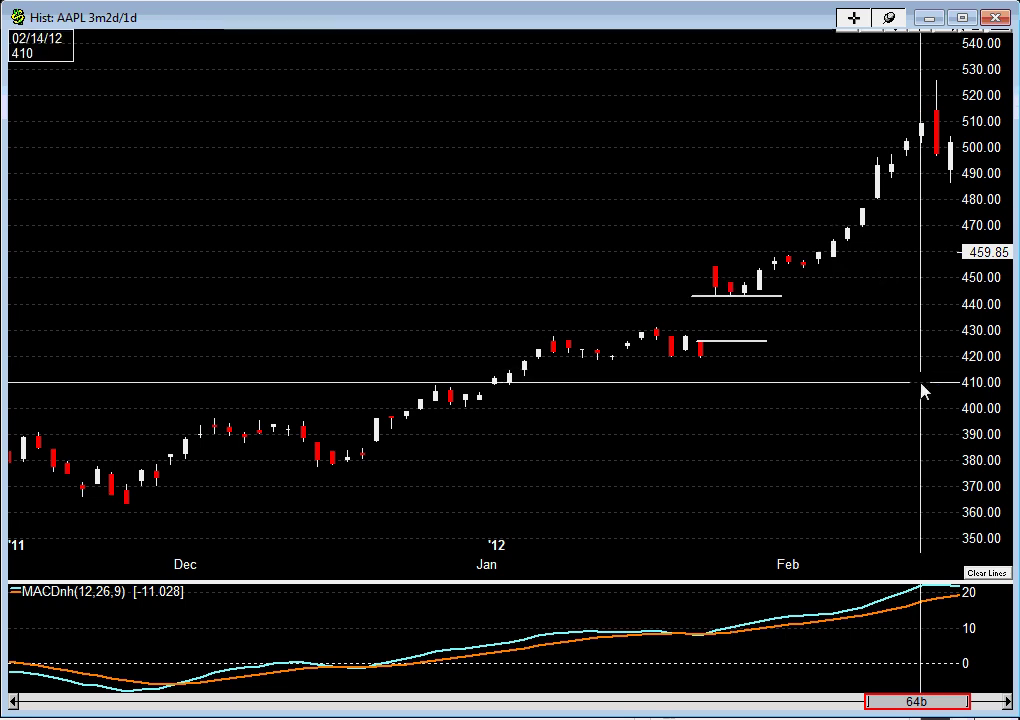
Step: Zoom the chart back out to a 1y2m24d span
drag(954, 704, 1005, 710)
scroll(808, 410, down, 3)
scroll(808, 410, down, 2)
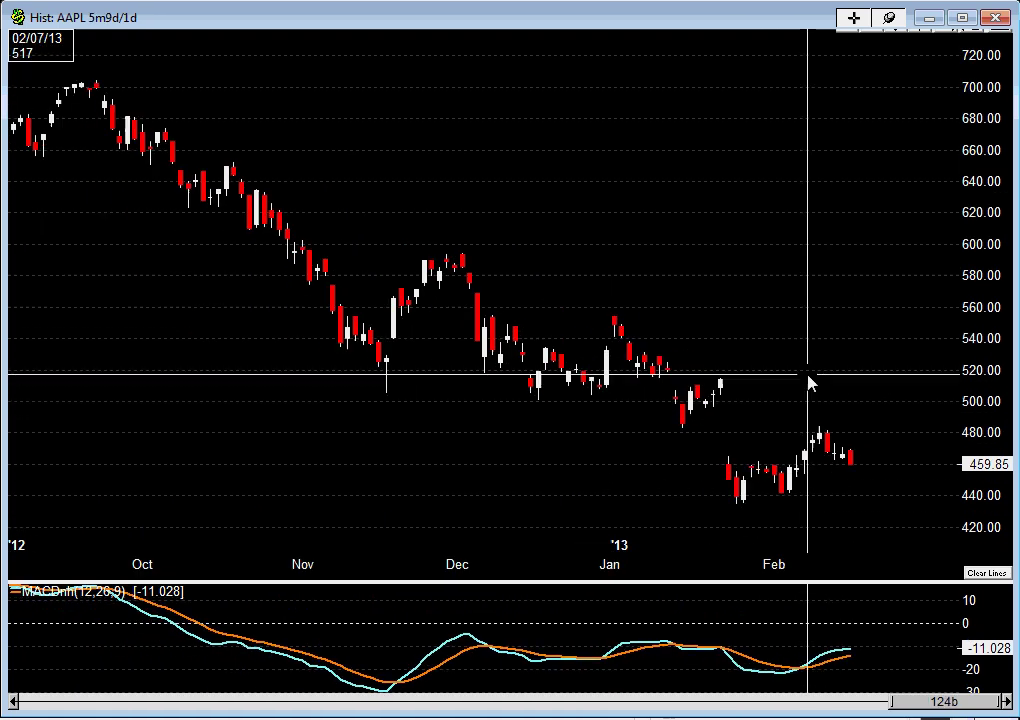
scroll(777, 352, down, 1)
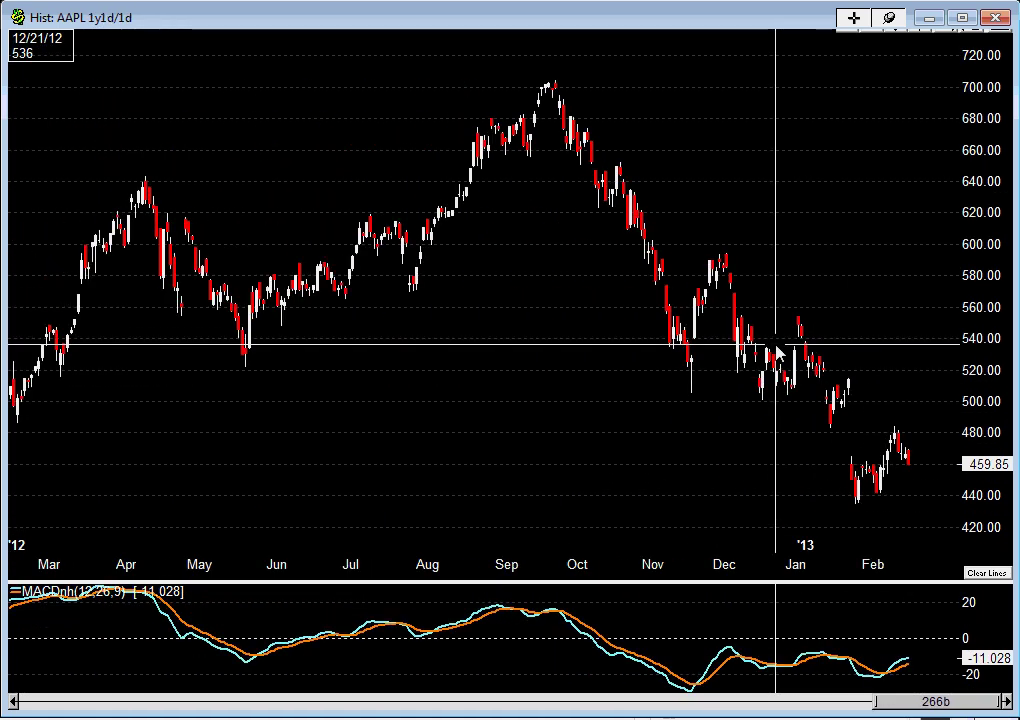
scroll(775, 345, down, 1)
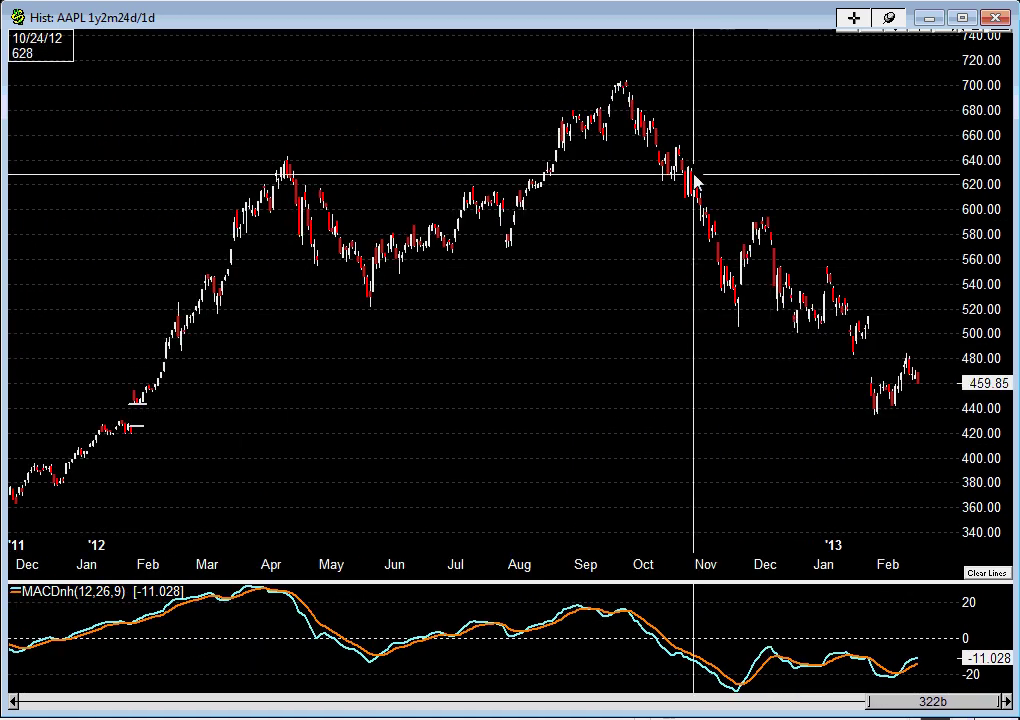
Step: Draw a Fibonacci retracement from the 704.931 high down to 504.397
click(944, 41)
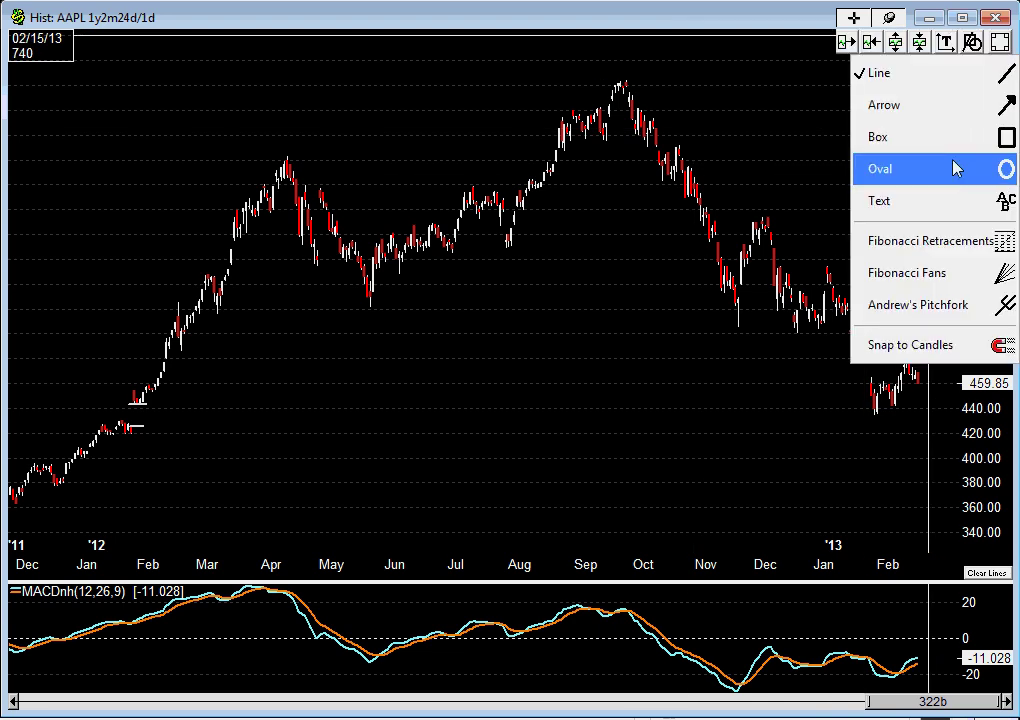
click(932, 240)
mouse_move(698, 80)
mouse_down()
mouse_move(615, 288)
mouse_move(557, 333)
mouse_up()
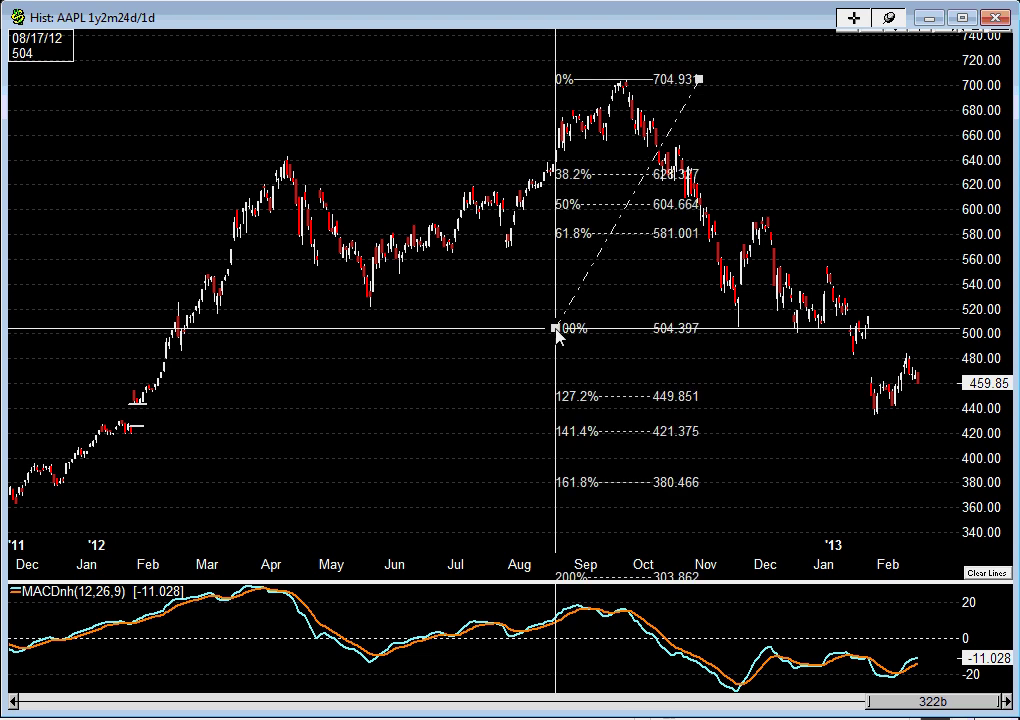
Step: Extend the retracement levels to the right
right_click(557, 334)
click(574, 390)
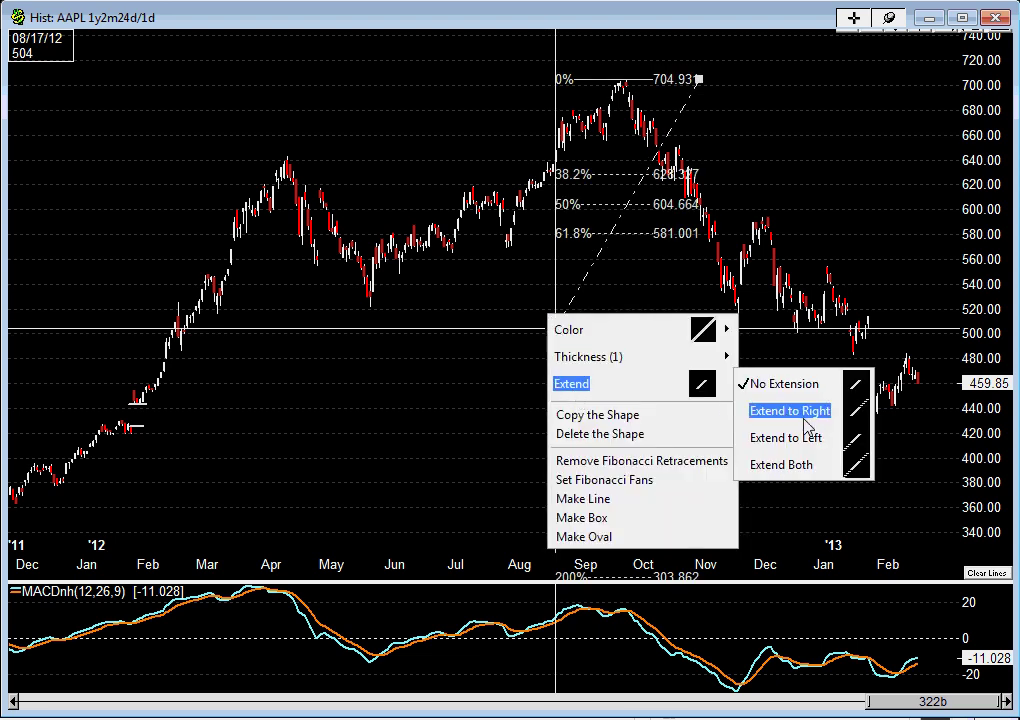
click(791, 416)
right_click(557, 333)
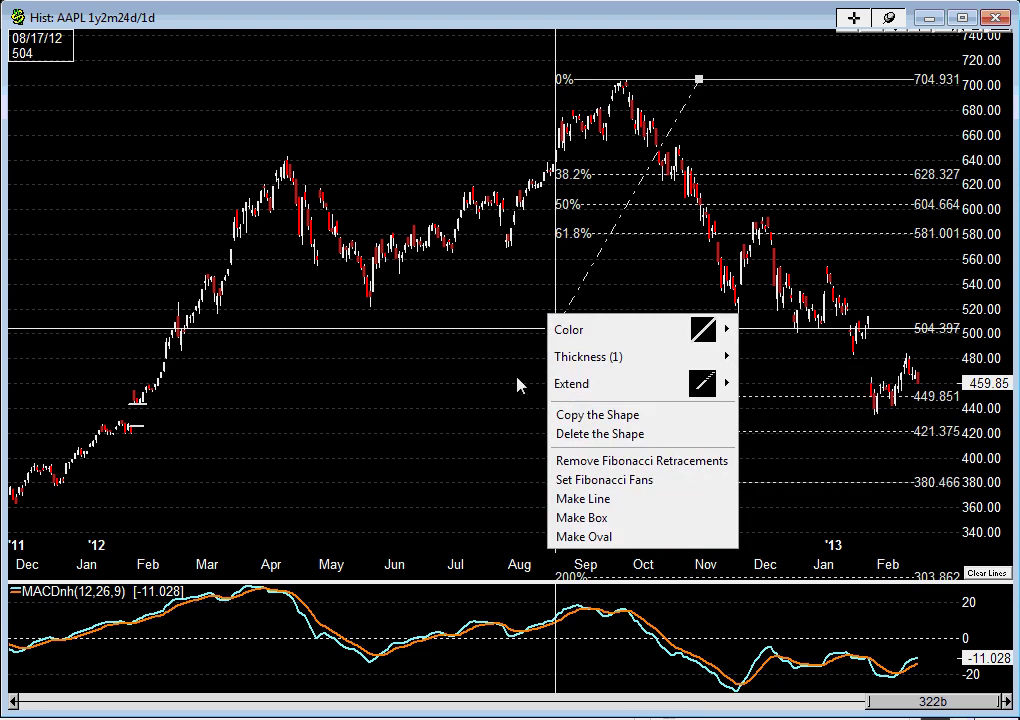
click(475, 372)
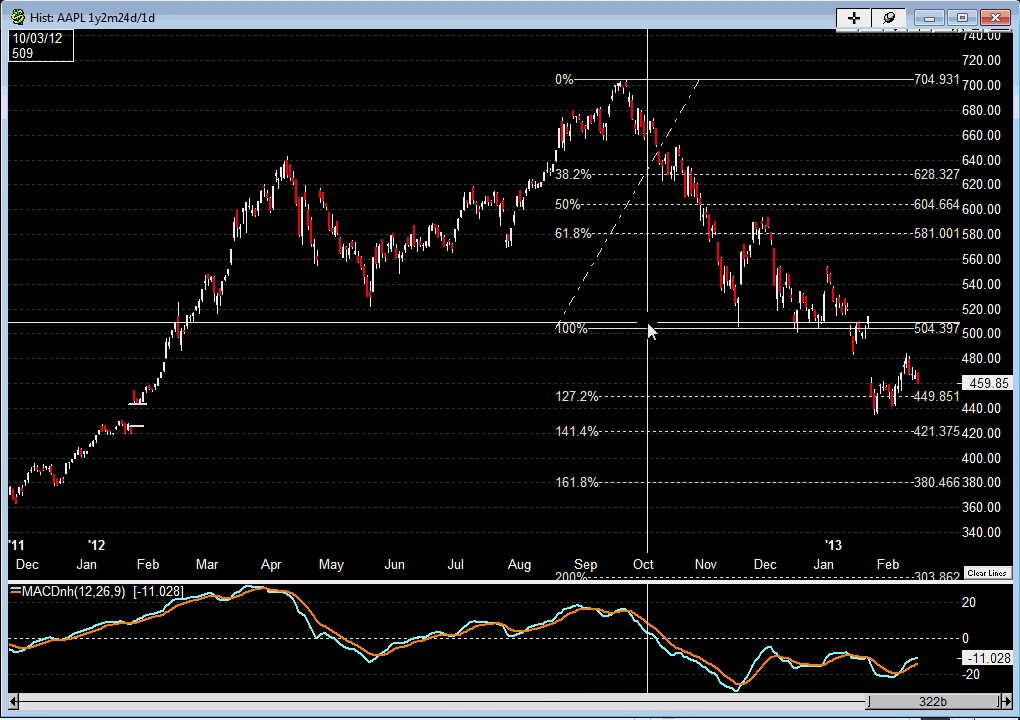